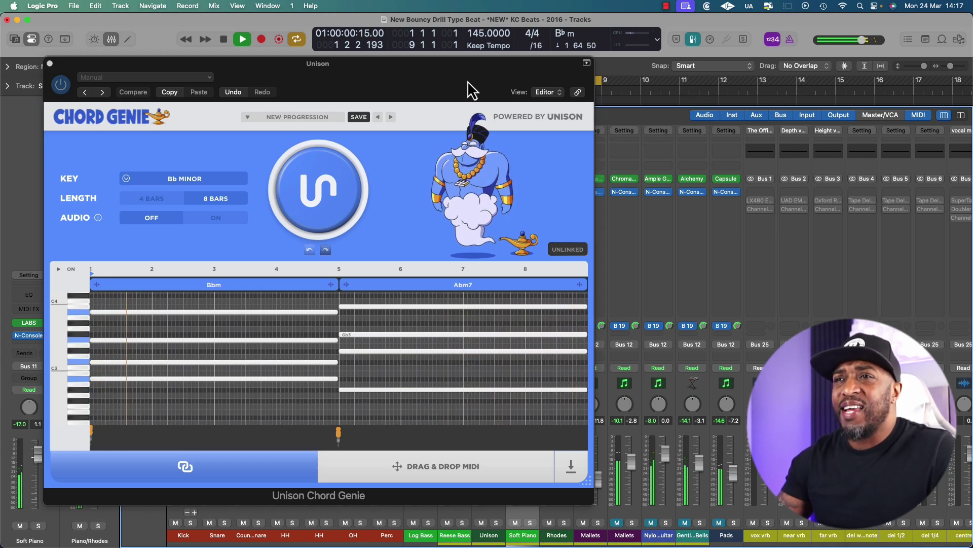
Stop playback and save the two-chord progression under the name "2 CHORDS NOICE".
key("space")
left_click(358, 117)
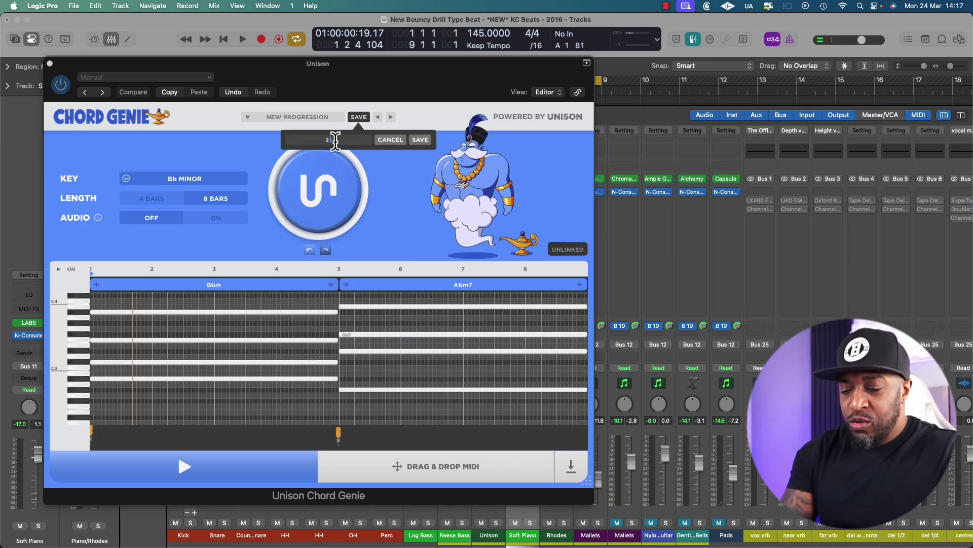
type("2 CHORDS VOICE")
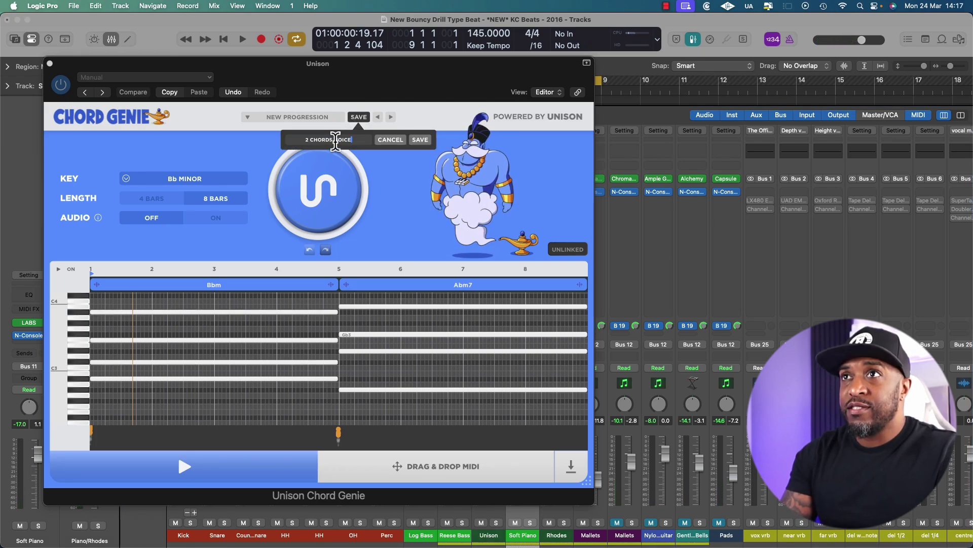
left_click(423, 141)
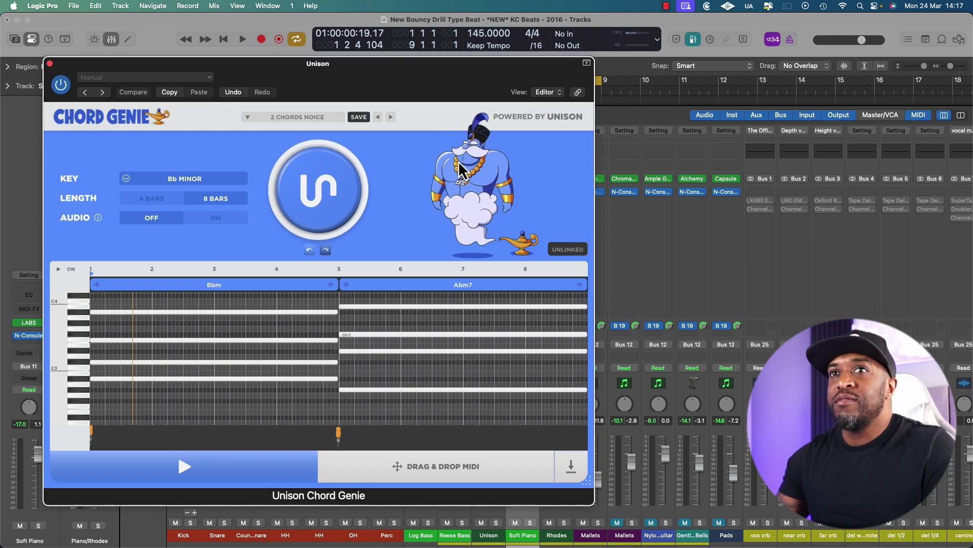
Generate a new 8-bar chord progression in Bb minor and audition it with the beat.
left_click(315, 210)
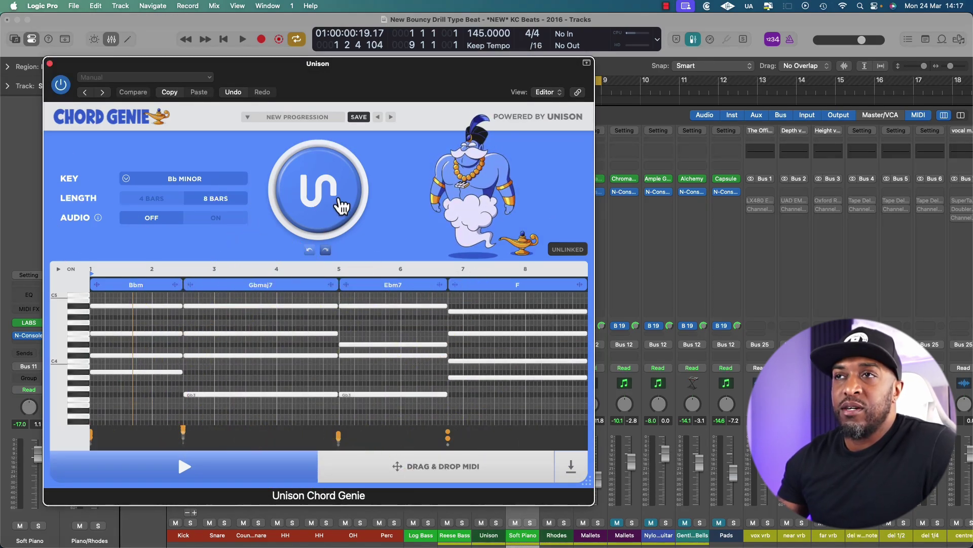
key("space")
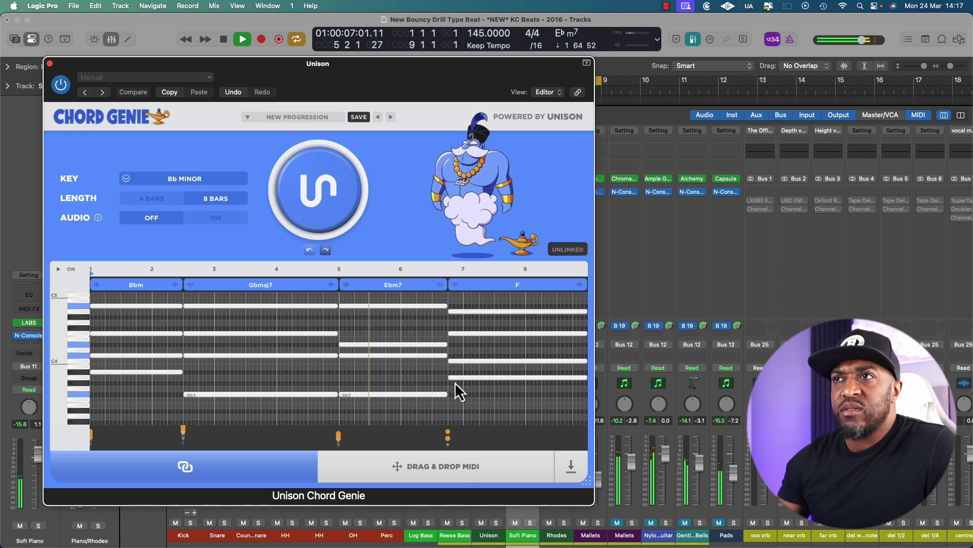
key("space")
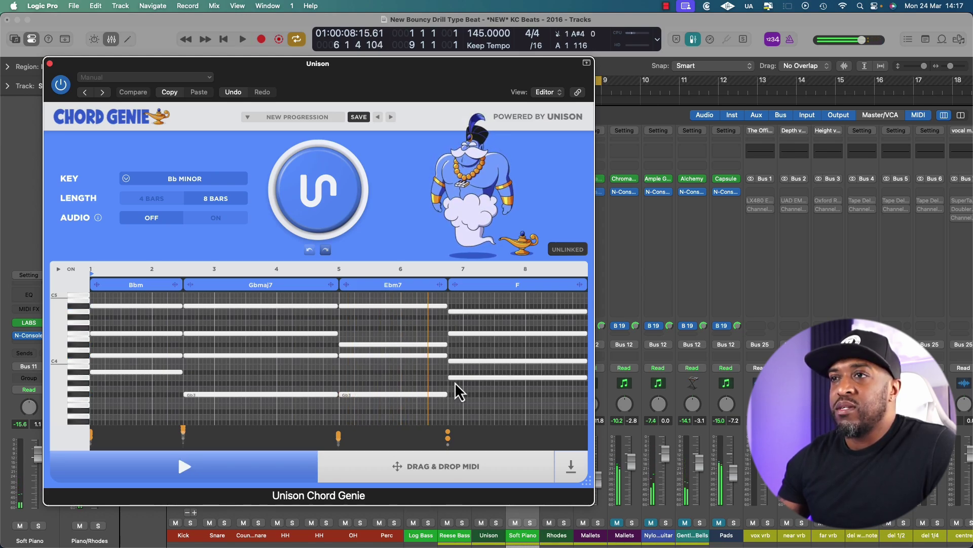
key("space")
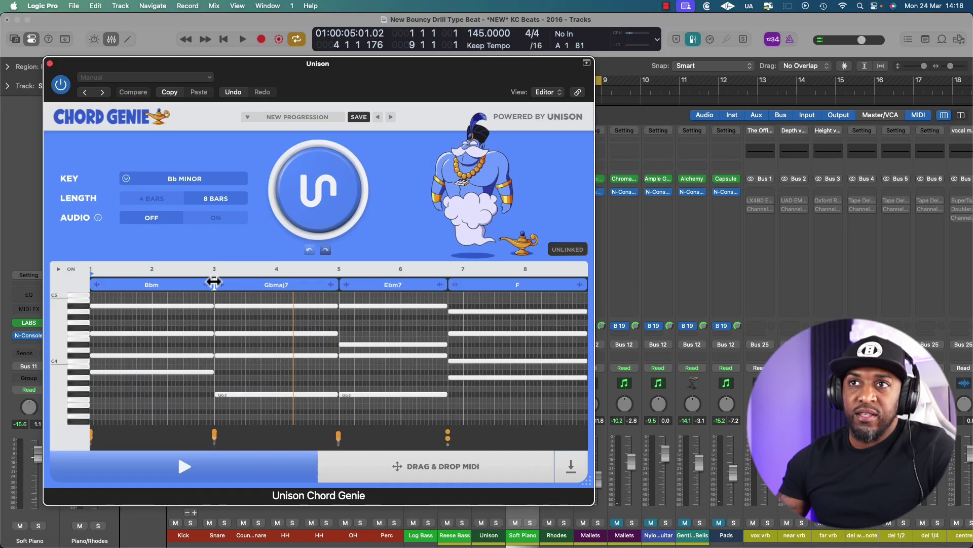
Lengthen the opening Bbm chord so that the Gbmaj7 chord starts at bar 3.
mouse_move(213, 281)
left_mouse_down()
mouse_move(150, 285)
mouse_move(214, 284)
left_mouse_up()
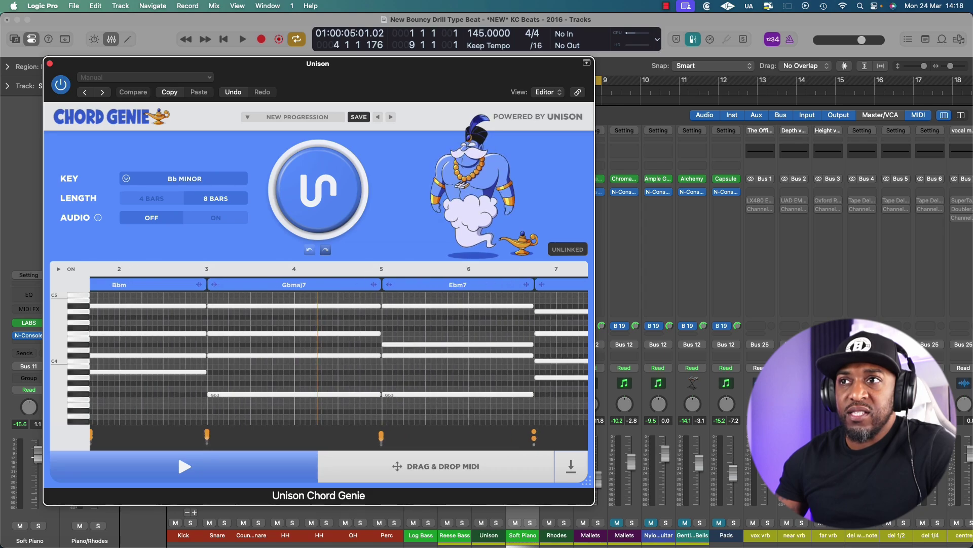
scroll(246, 355, "up", 5)
scroll(325, 355, "down", 5)
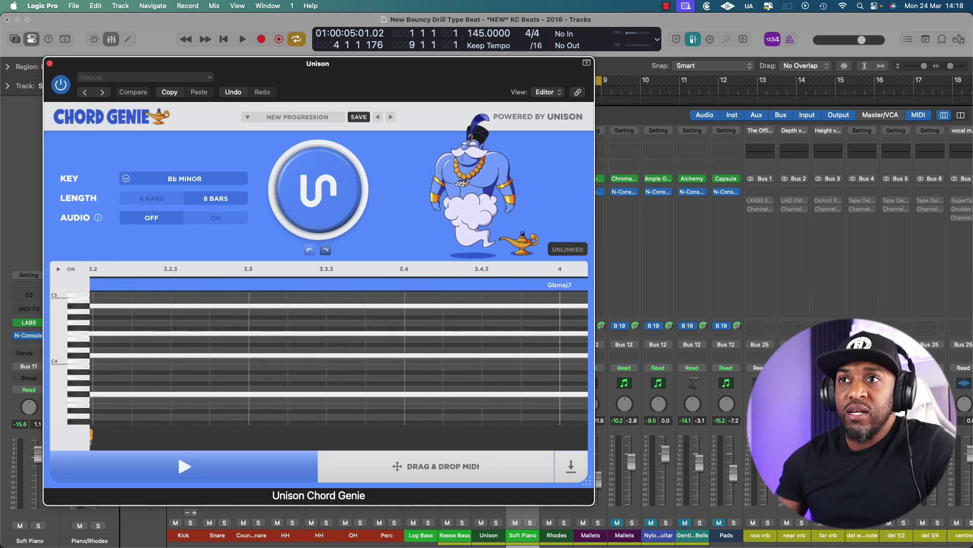
scroll(235, 263, "down", 1)
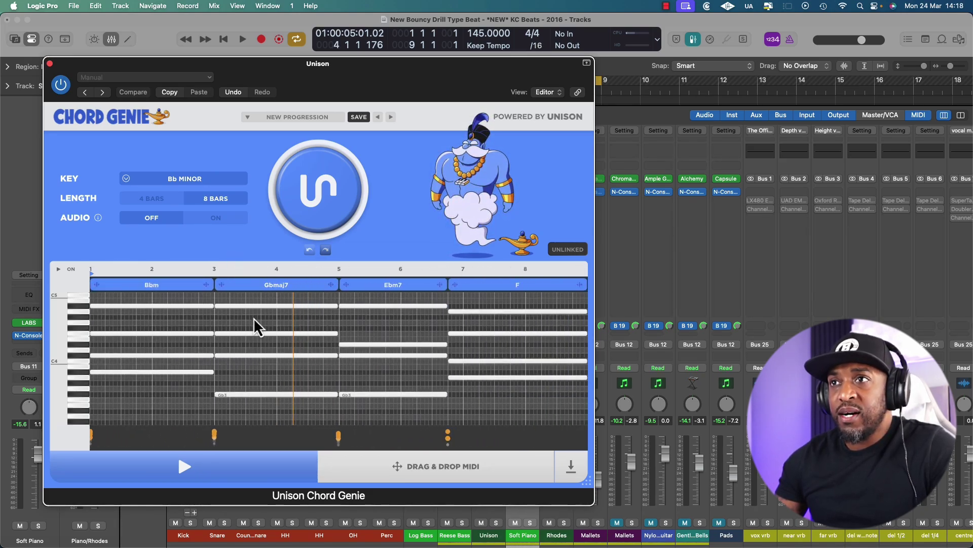
mouse_move(214, 285)
left_mouse_down()
mouse_move(250, 283)
mouse_move(217, 285)
left_mouse_up()
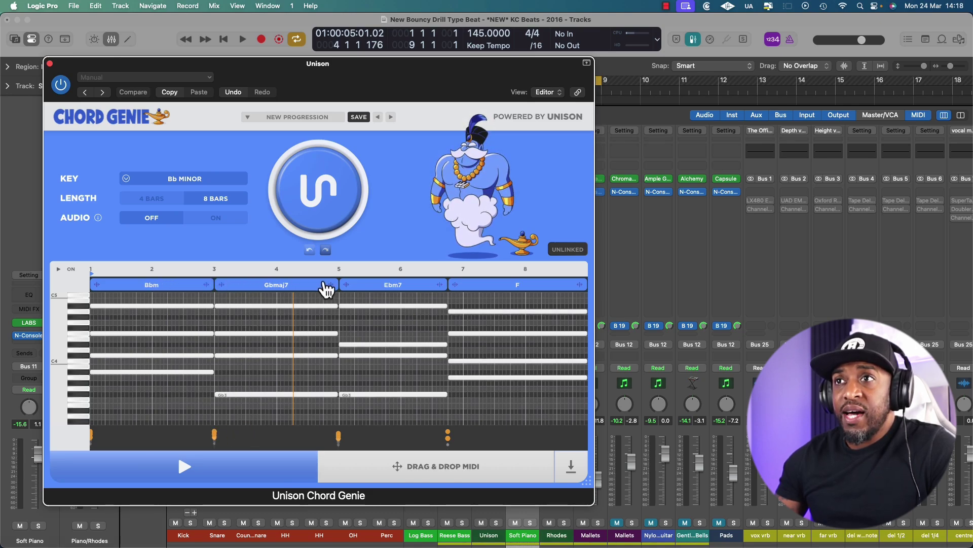
Try splitting the Ebm7 chord at bar 6 and inspect the chord selector for its first part.
left_click_drag(338, 282, 400, 284)
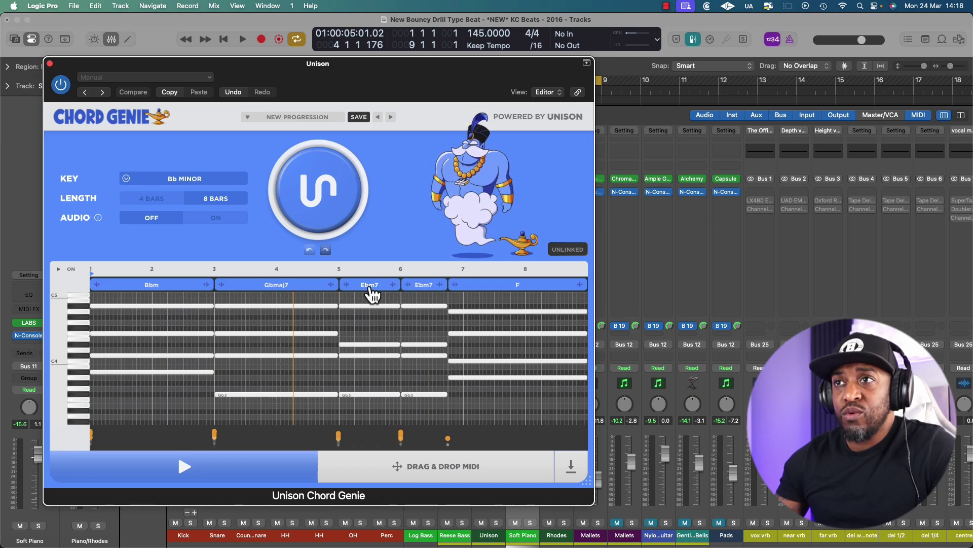
left_click(372, 294)
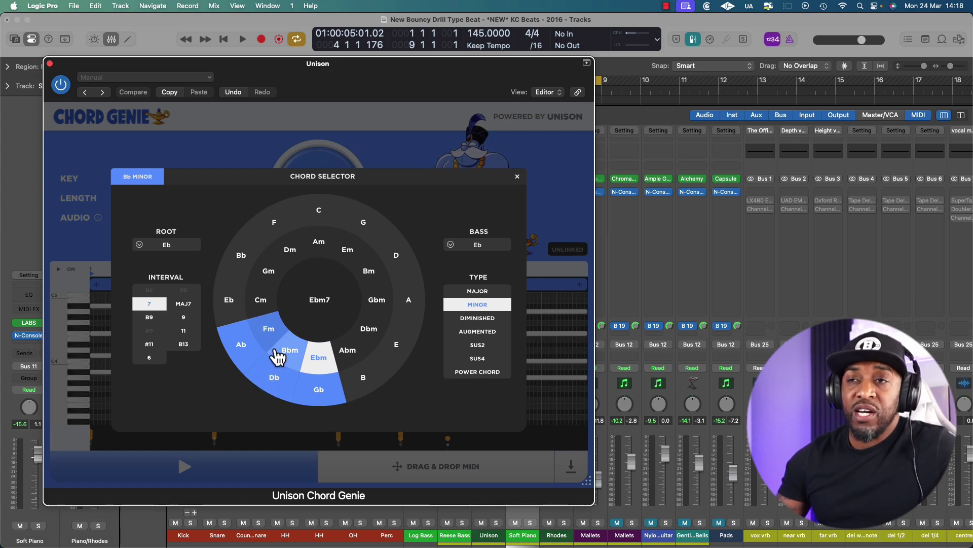
left_click(517, 177)
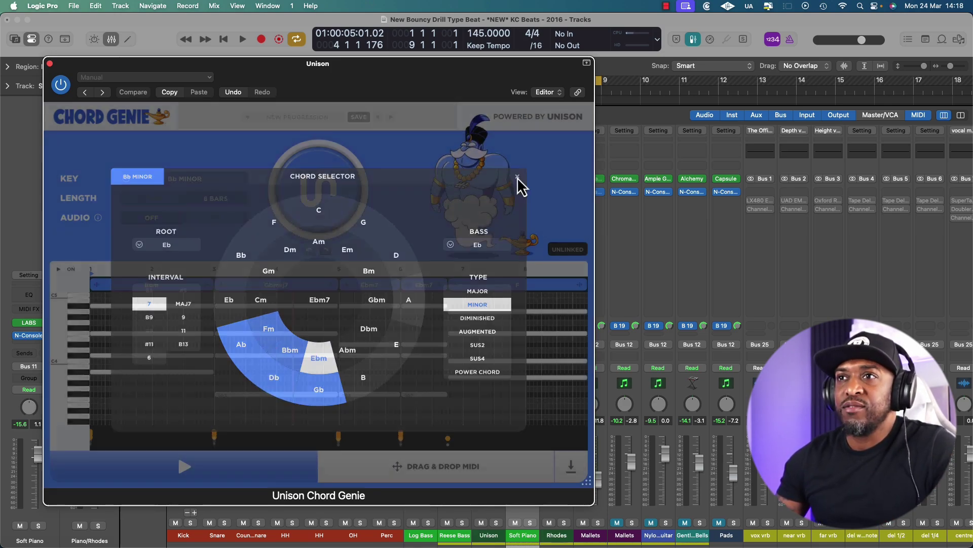
left_click(380, 290)
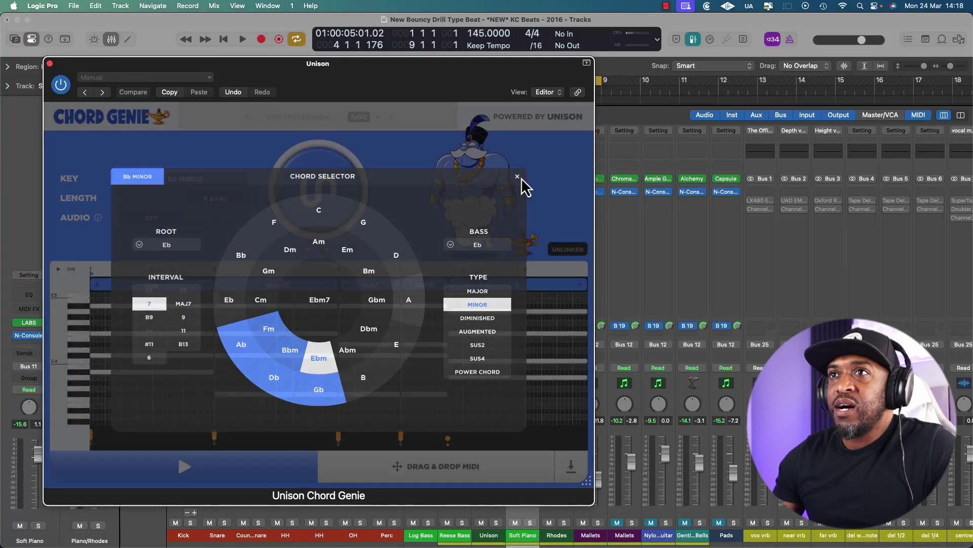
left_click(518, 176)
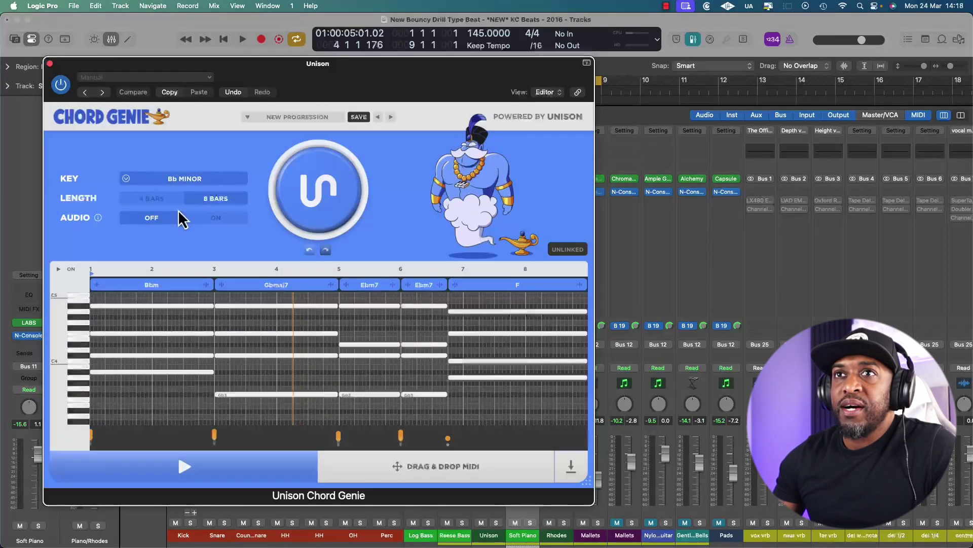
left_click(310, 249)
Audition the progression and adjust the boundary between Ebm7 and F so that F starts at bar 7.
key("space")
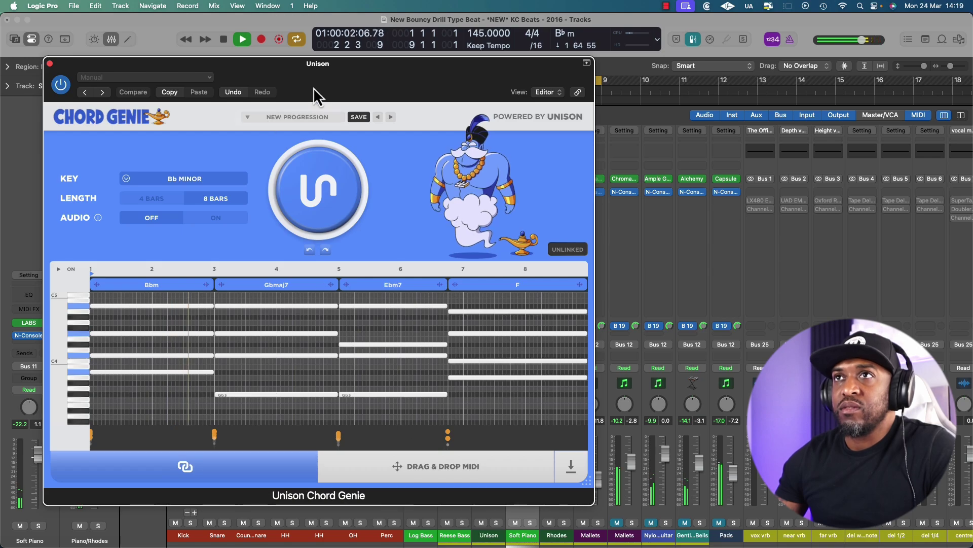
left_click_drag(313, 88, 324, 69)
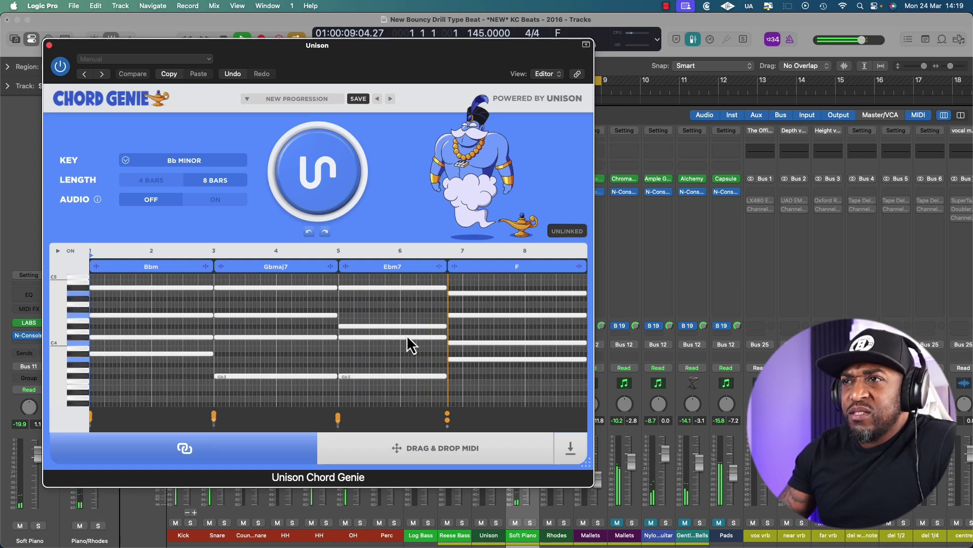
key("space")
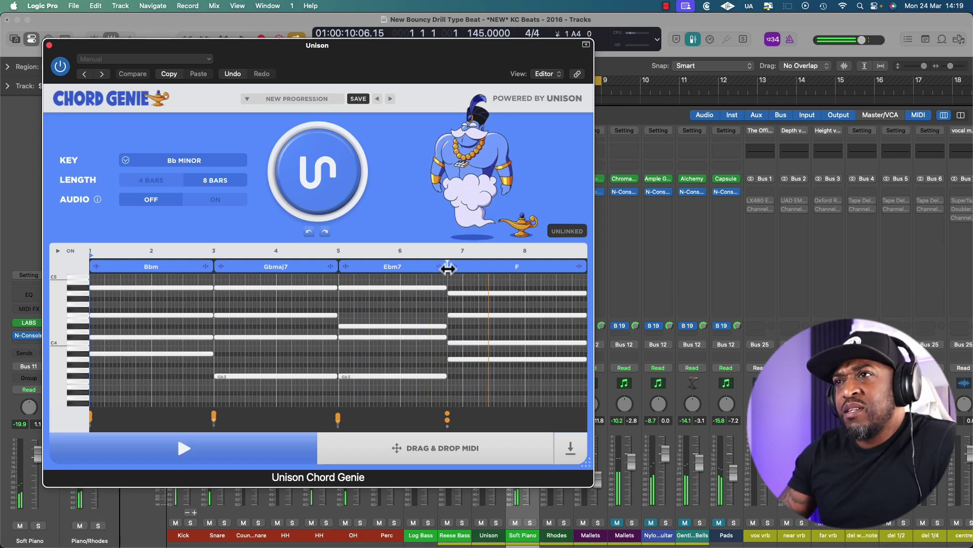
mouse_move(448, 269)
left_mouse_down()
mouse_move(470, 264)
mouse_move(433, 273)
left_mouse_up()
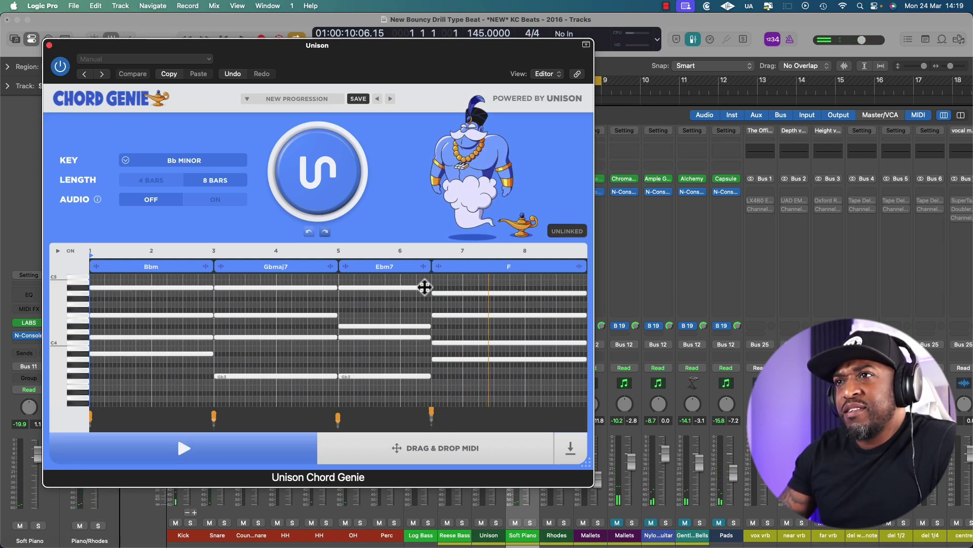
key("space")
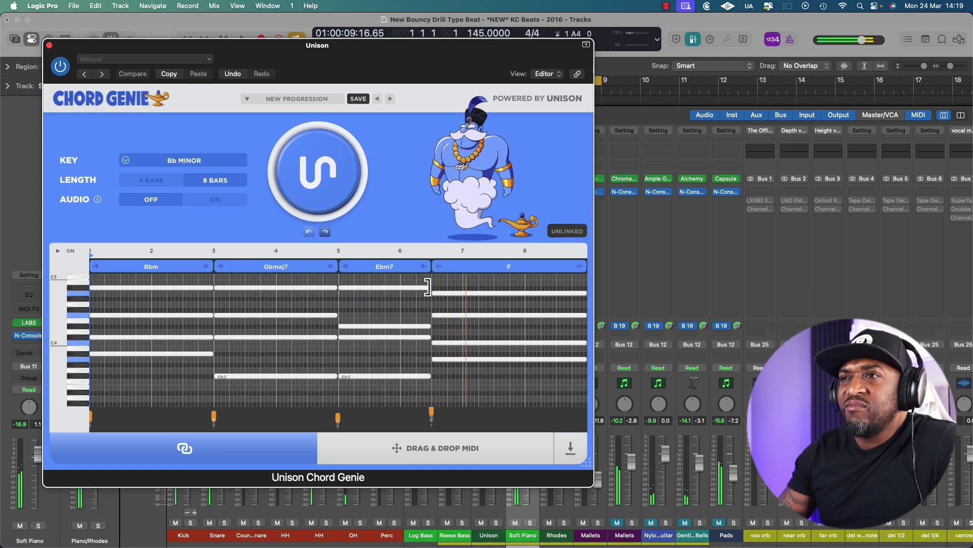
left_click_drag(433, 266, 462, 265)
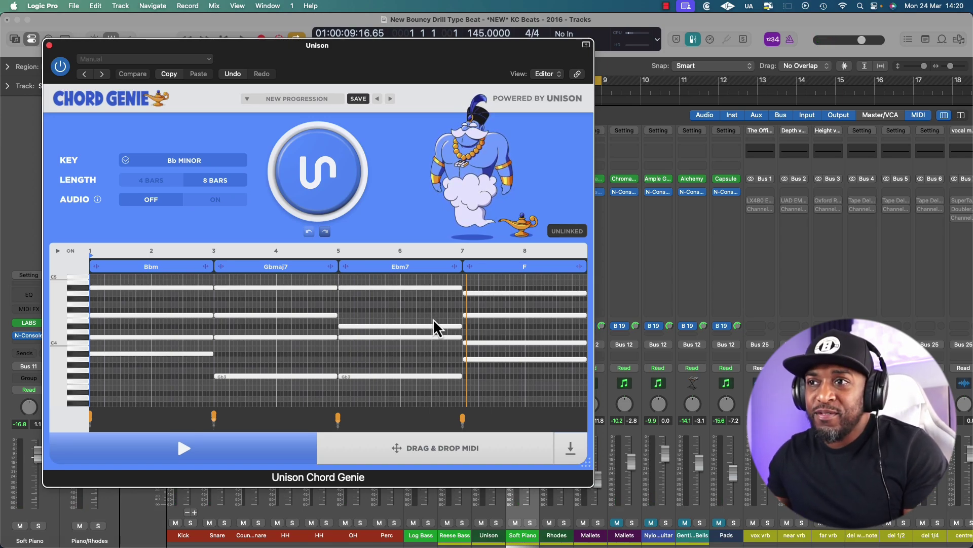
Hide the mixer and shrink the Chord Genie window, clearing the arrangement space beside the Soft Piano track.
left_click_drag(391, 74, 619, 72)
key("x")
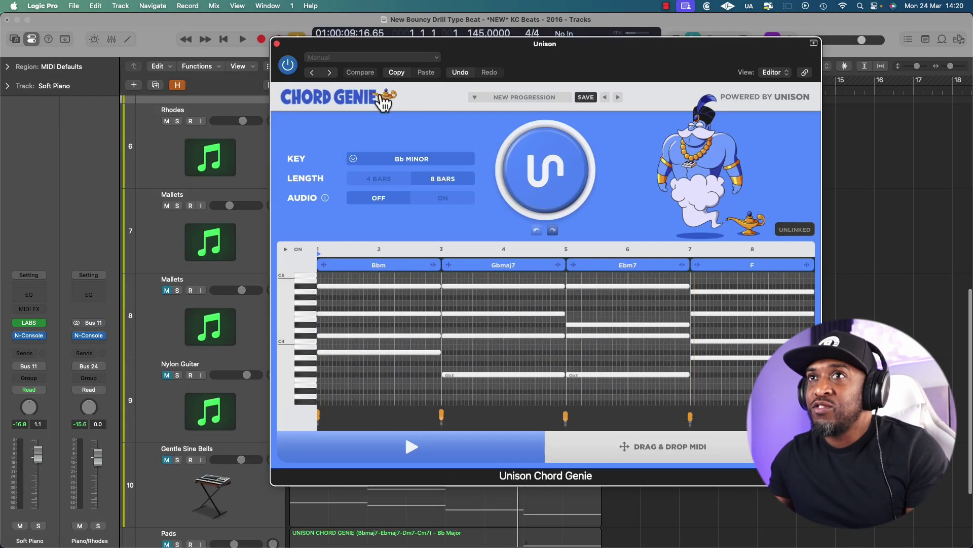
left_click_drag(507, 43, 349, 225)
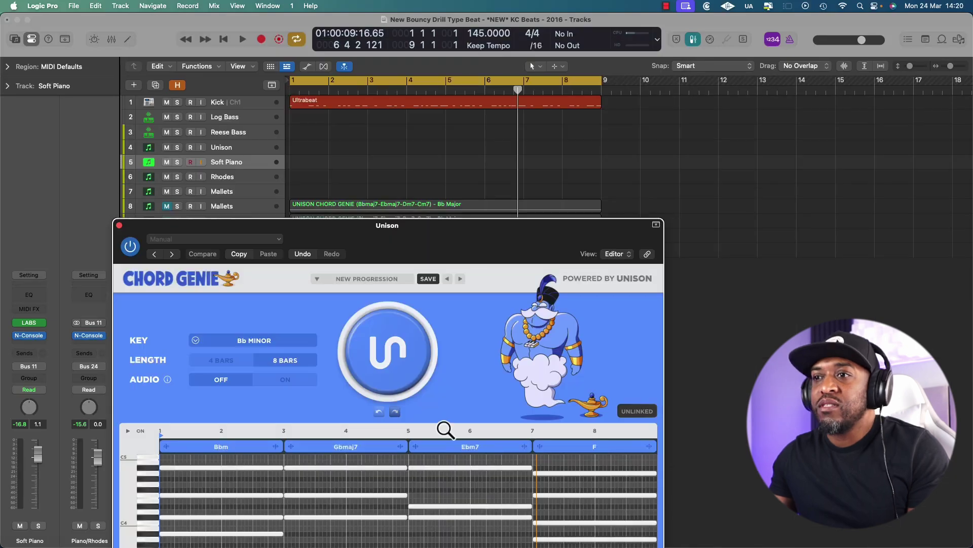
left_click_drag(496, 259, 421, 122)
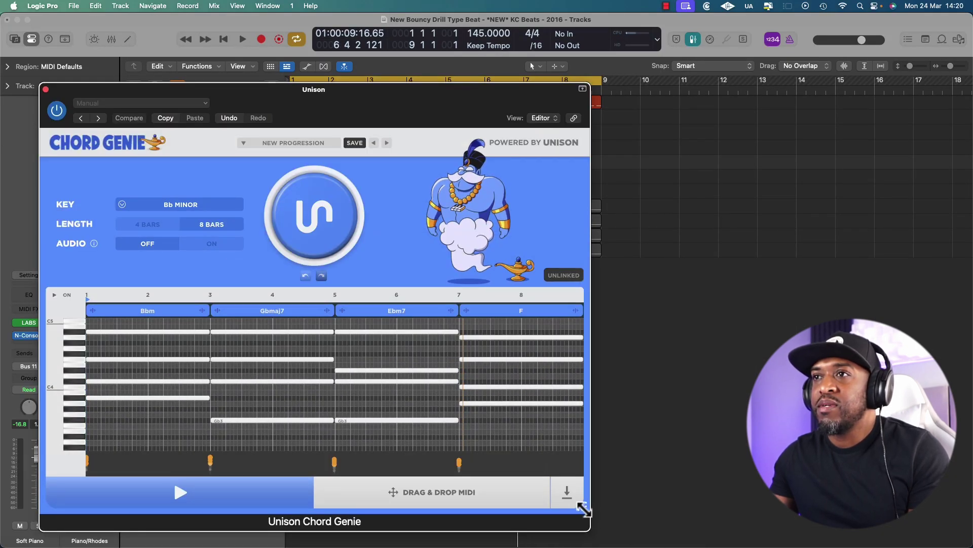
left_click_drag(583, 509, 400, 401)
left_click_drag(341, 113, 343, 223)
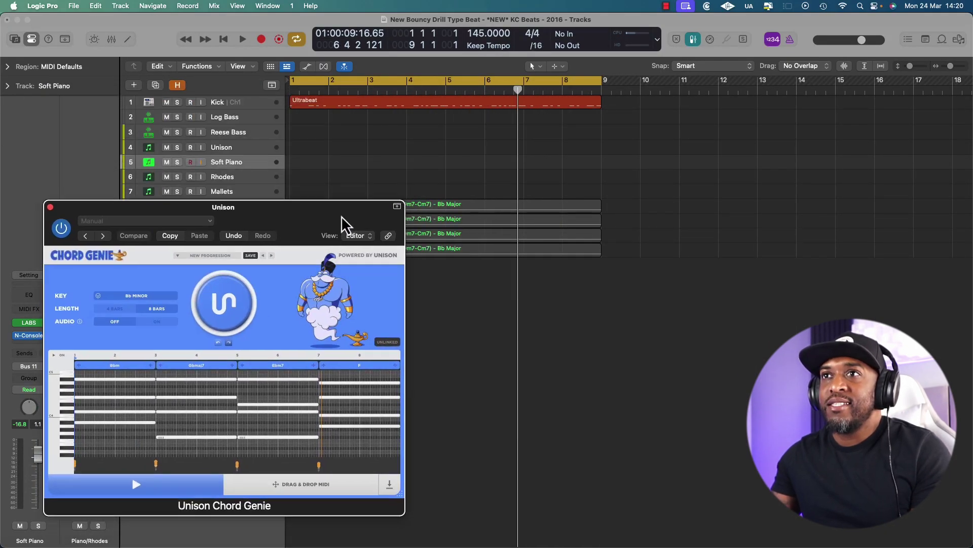
scroll(504, 239, "down", 1)
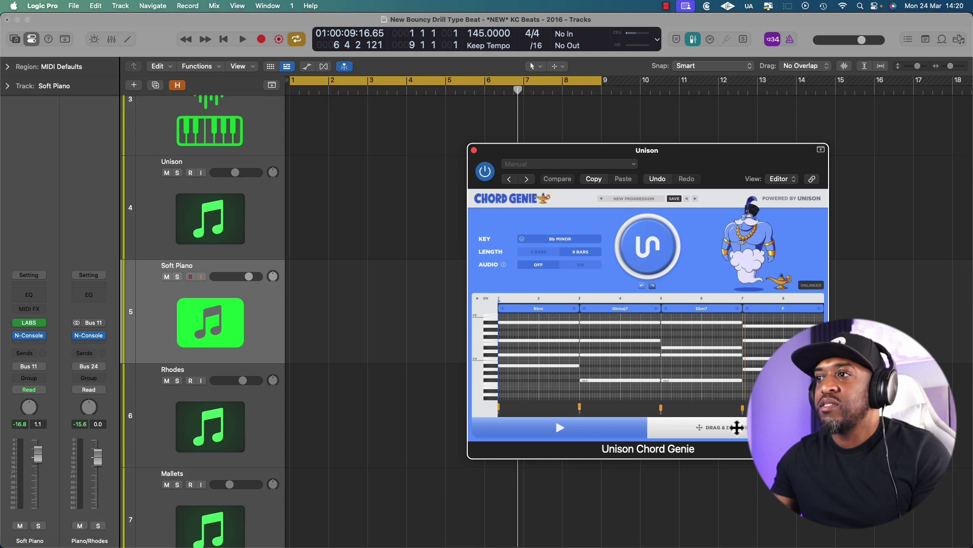
Place the progression's MIDI on the Soft Piano track at bar 1 without importing tempo, and audition it with the plugin window closed.
left_click_drag(737, 428, 291, 303)
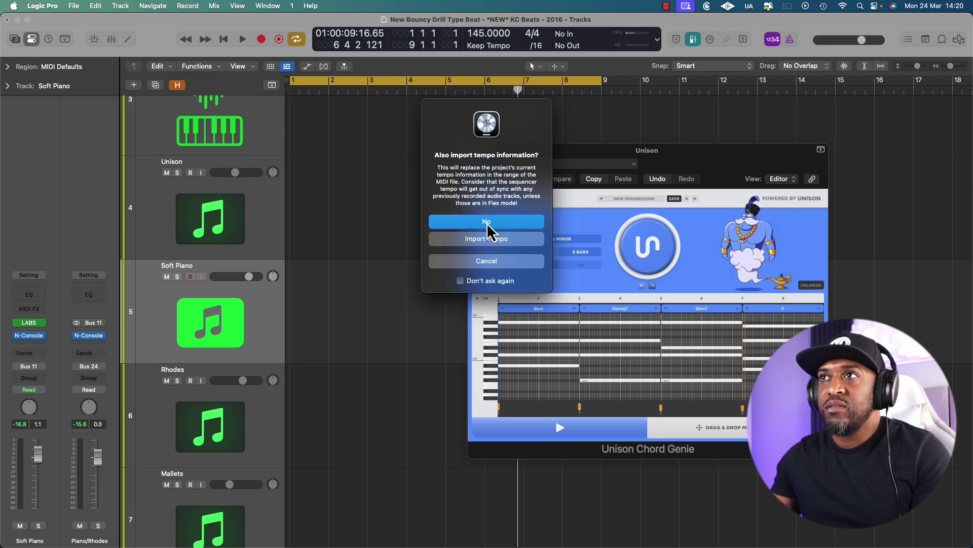
left_click(491, 220)
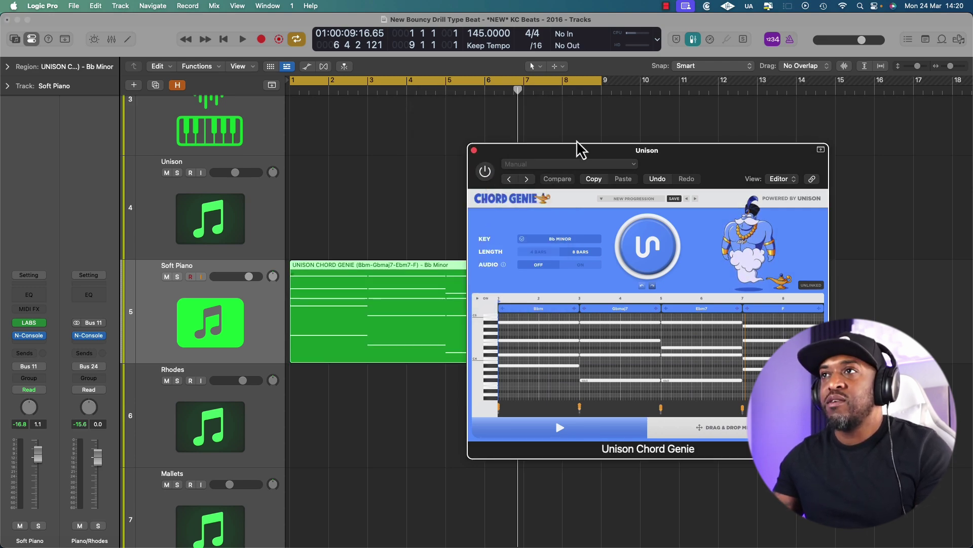
key("space")
left_click(474, 151)
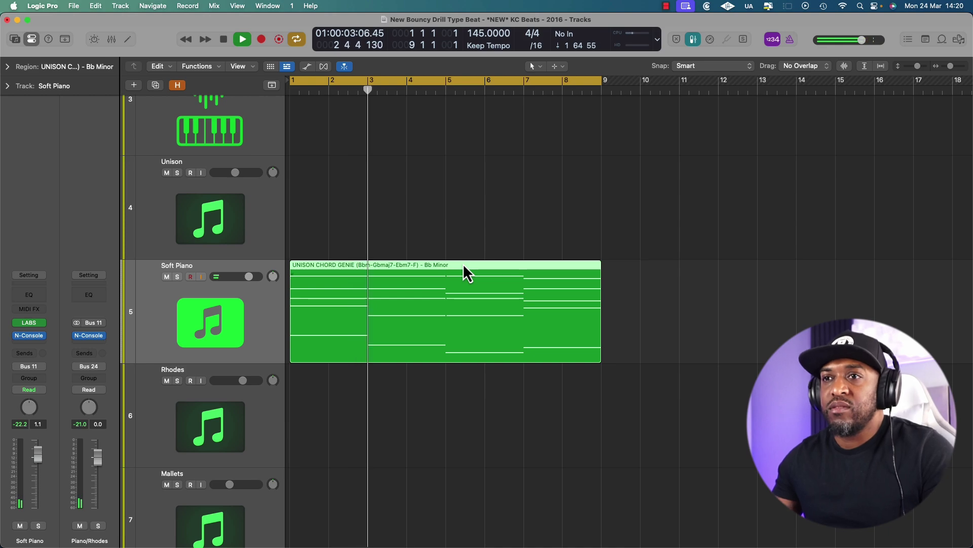
Stop playback and open the Soft Piano chord region in the Piano Roll to view its full note range.
key("space")
double_click(426, 309)
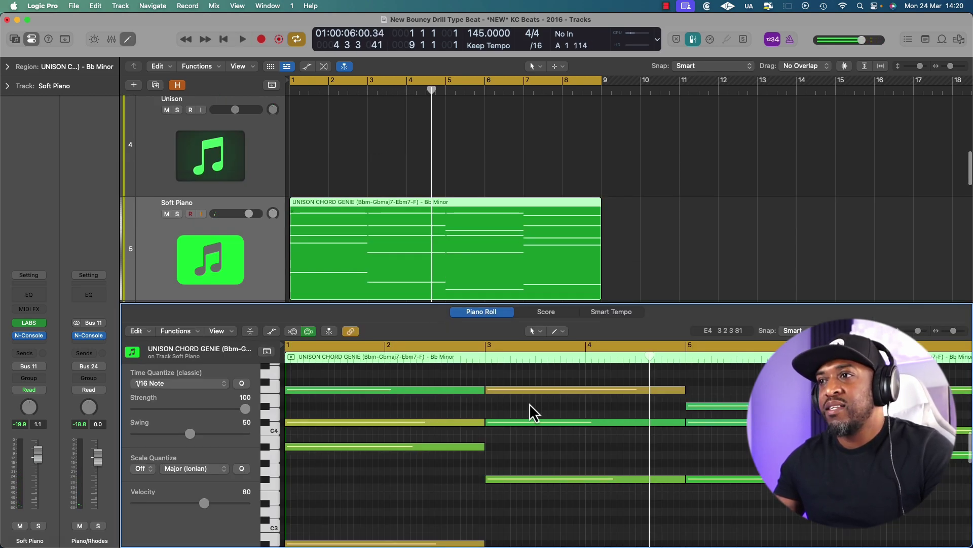
left_click(424, 422, "ctrl+alt")
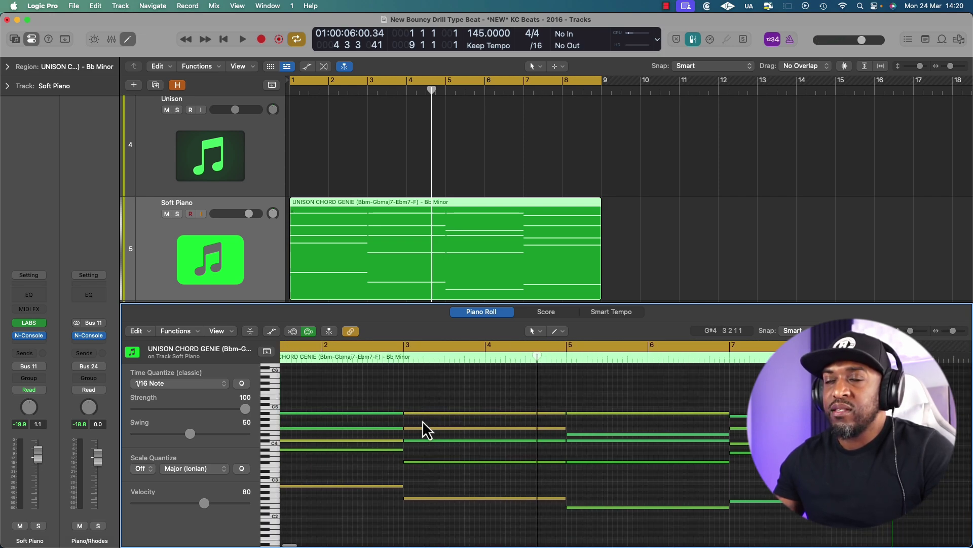
Reopen Chord Genie from the Unison track, enlarge its window, and inspect the chord velocity handles for Gbmaj7 and Ebm7.
left_click(211, 156)
left_click_drag(279, 94, 186, 50)
left_click_drag(401, 345, 445, 396)
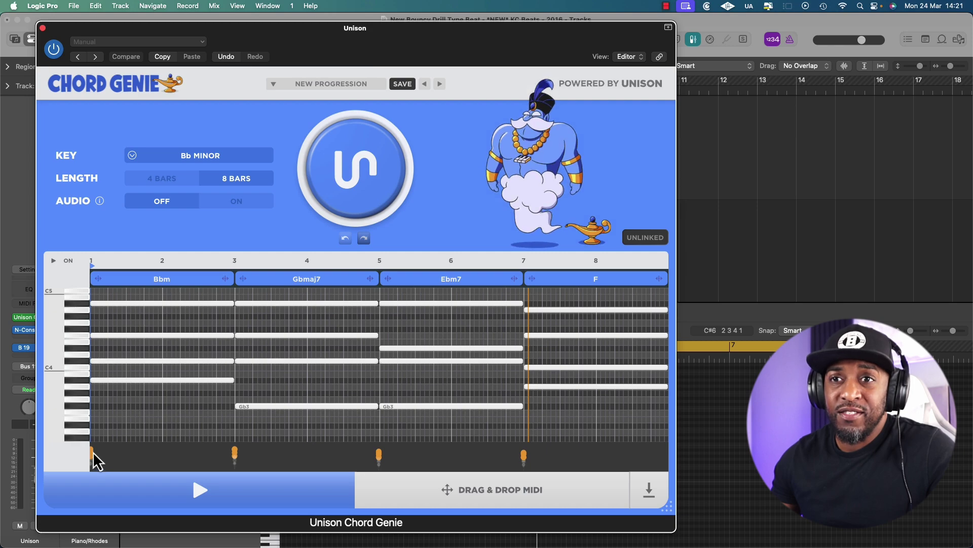
left_click(114, 381)
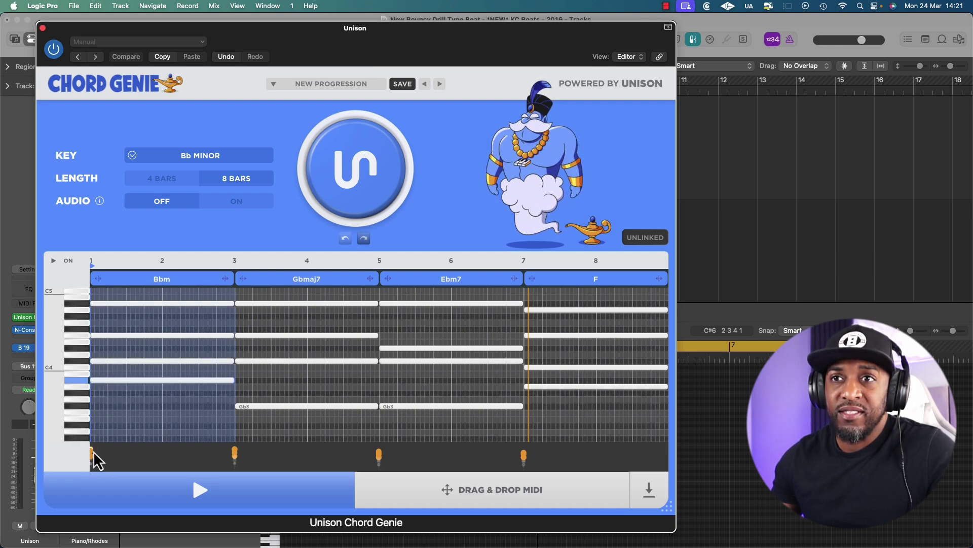
left_click(236, 456)
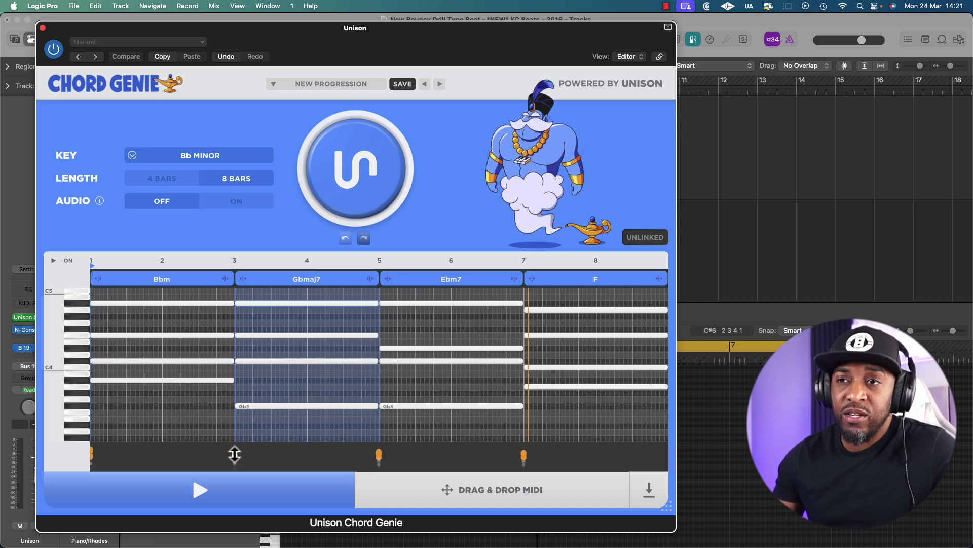
key("space")
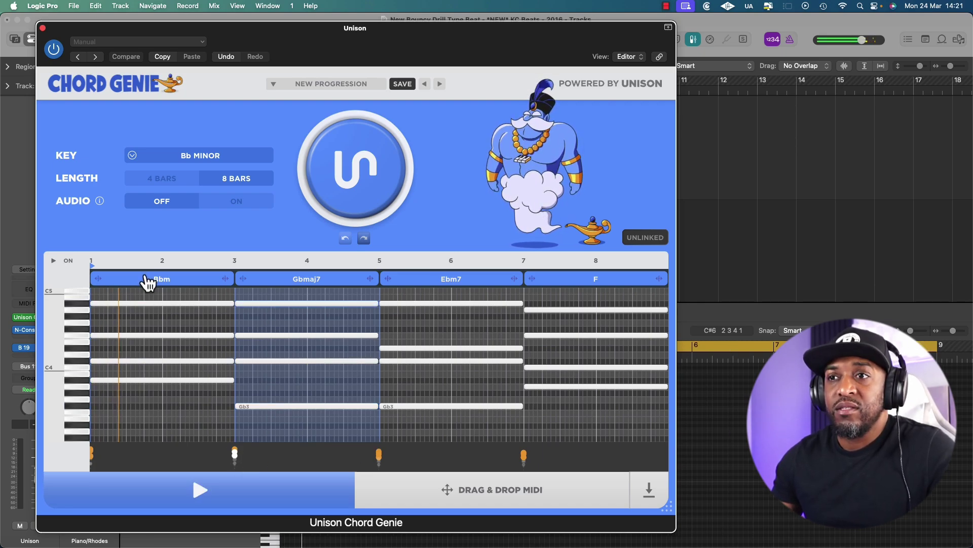
left_click(377, 454)
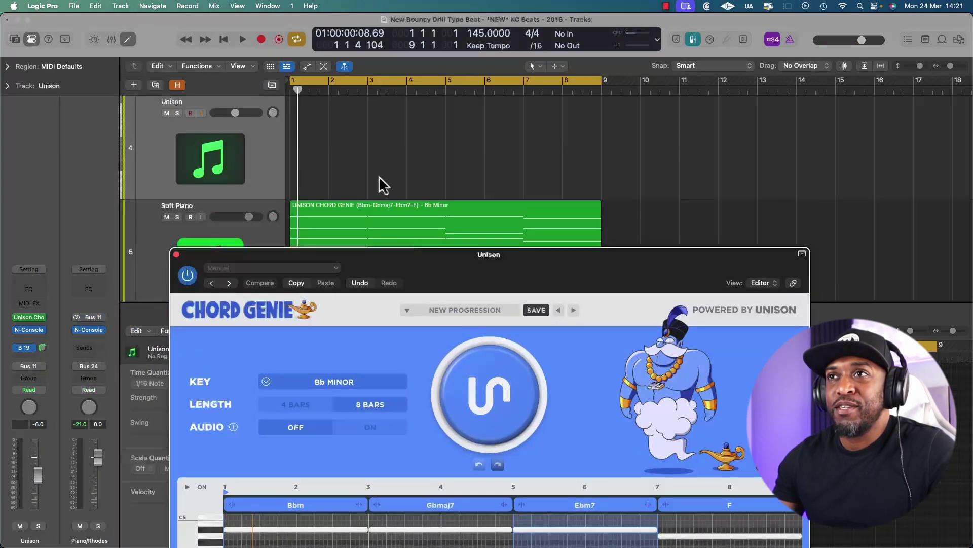
Move the Soft Piano chord region to start at bar 9 and select the Rhodes track.
left_click_drag(359, 170, 440, 166)
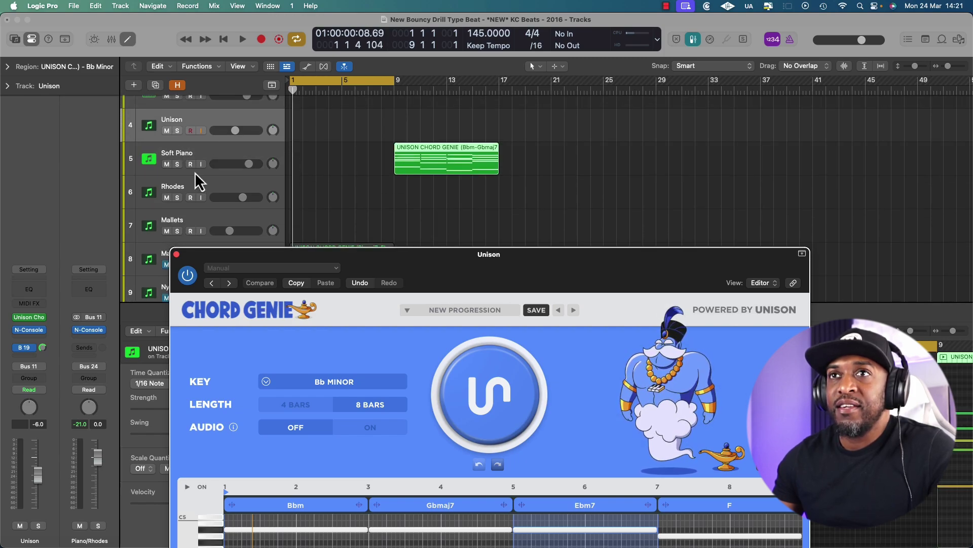
left_click(199, 185)
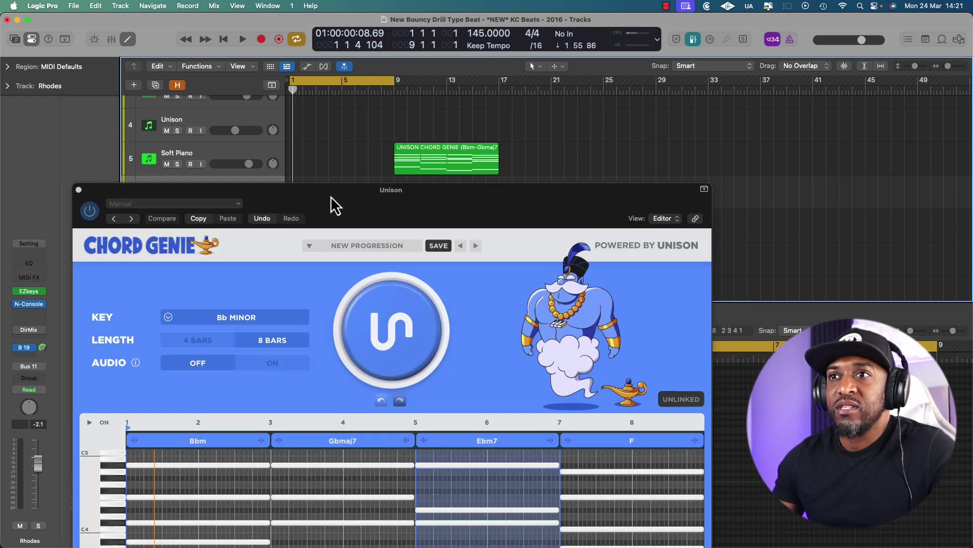